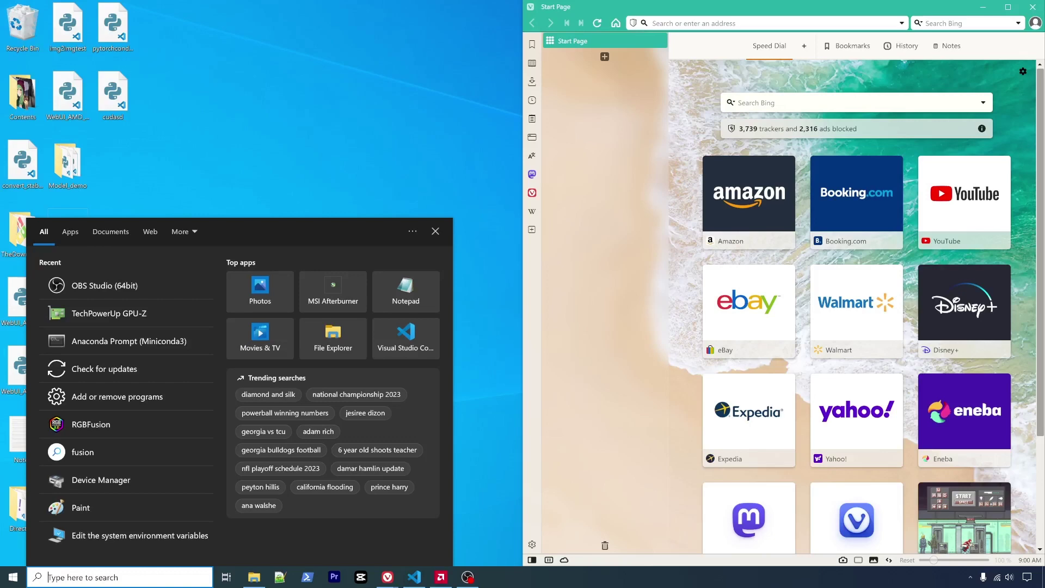
# Open Anaconda Prompt (Miniconda3) from the 'ana' search and position its window
pyautogui.write('ana')
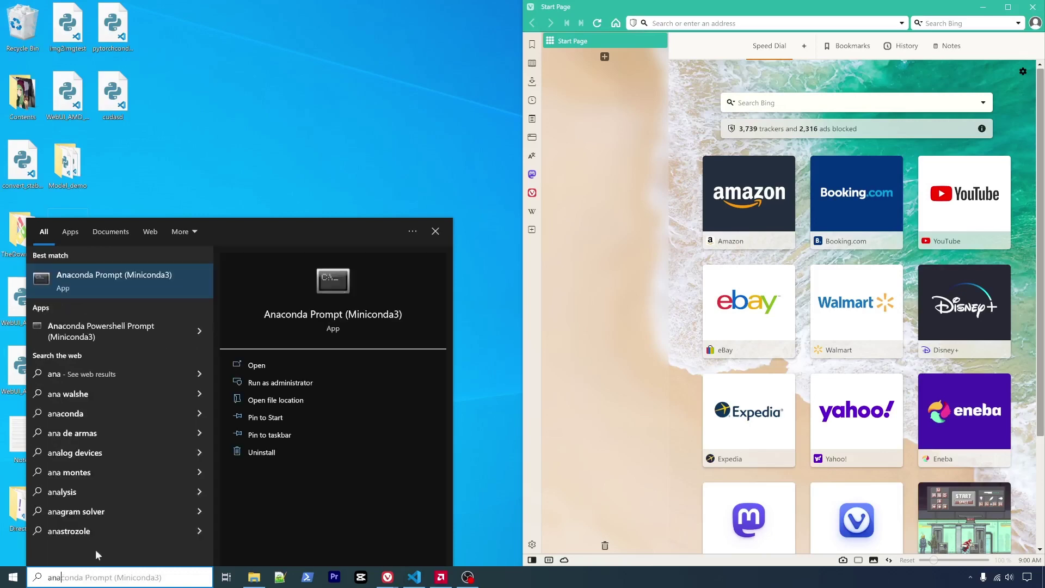
pyautogui.click(114, 279)
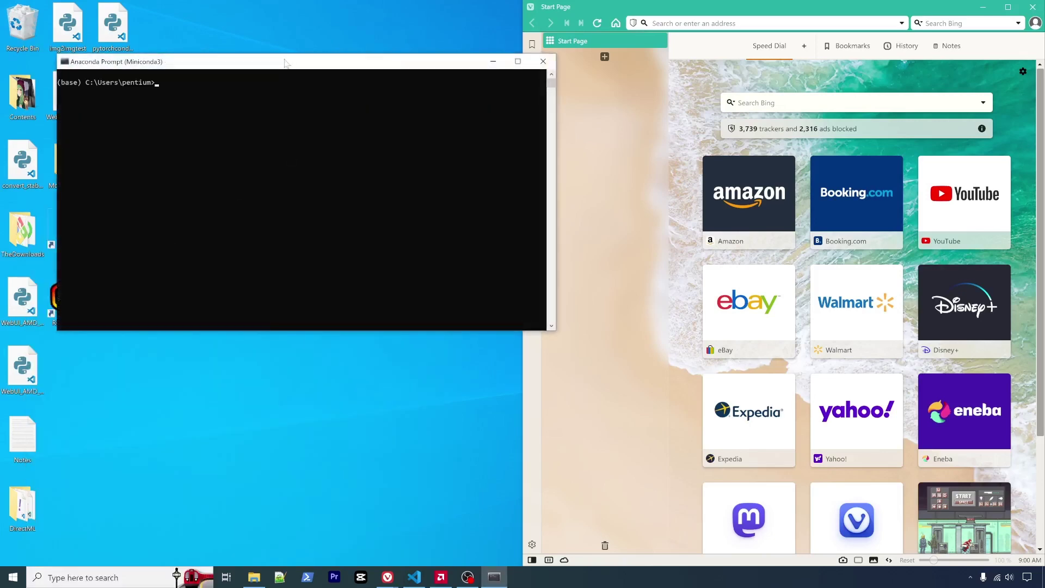
pyautogui.moveTo(287, 65); pyautogui.dragTo(252, 134)
# Activate the sd39 conda environment with 'conda activate sd39', then clear the screen with cls
pyautogui.write('c')
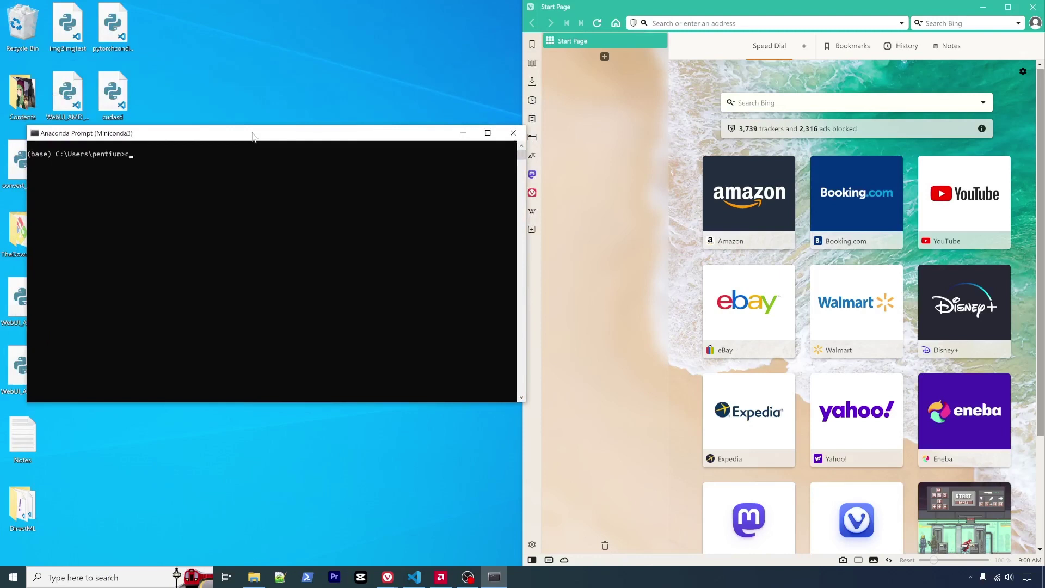
pyautogui.write('onda activate sd39')
pyautogui.press('Return')
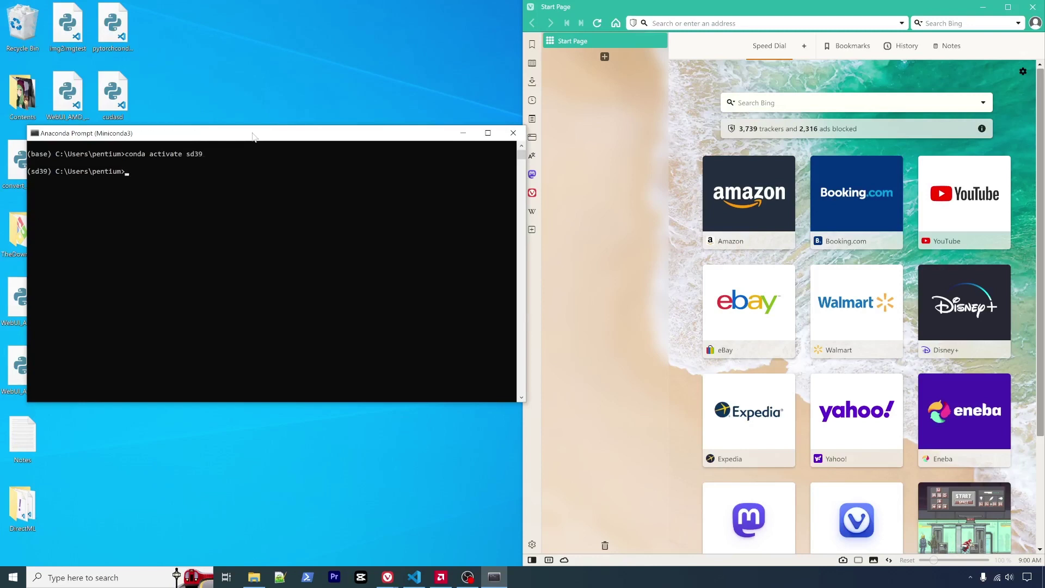
pyautogui.write('cls')
pyautogui.press('Return')
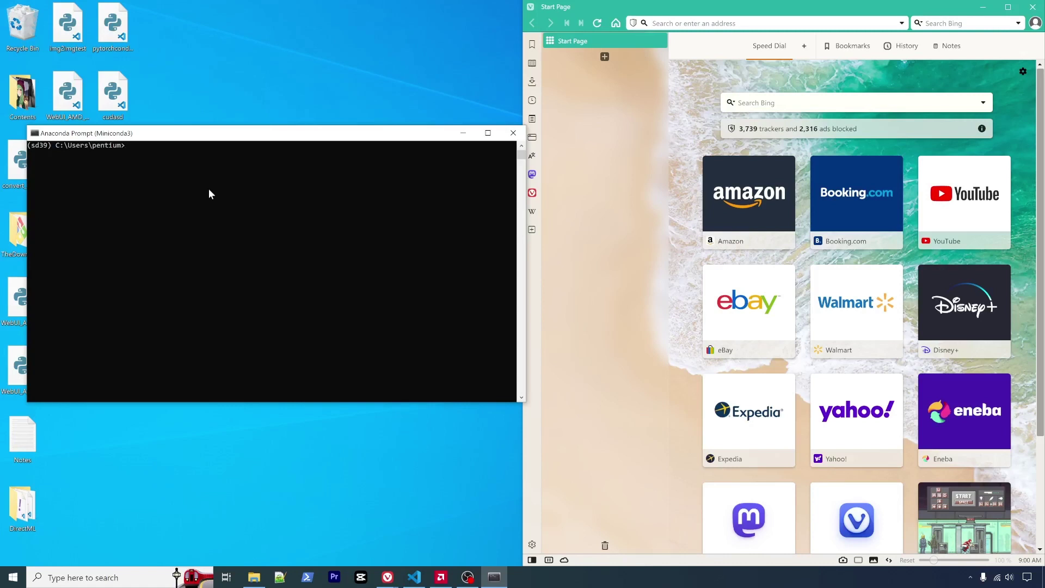
# Enter python WebUI_AMD_GPU_v1.py -m "stable_diffusion_onnx_Waifu" at the sd39 prompt
pyautogui.write('python Web')
pyautogui.press('Tab')
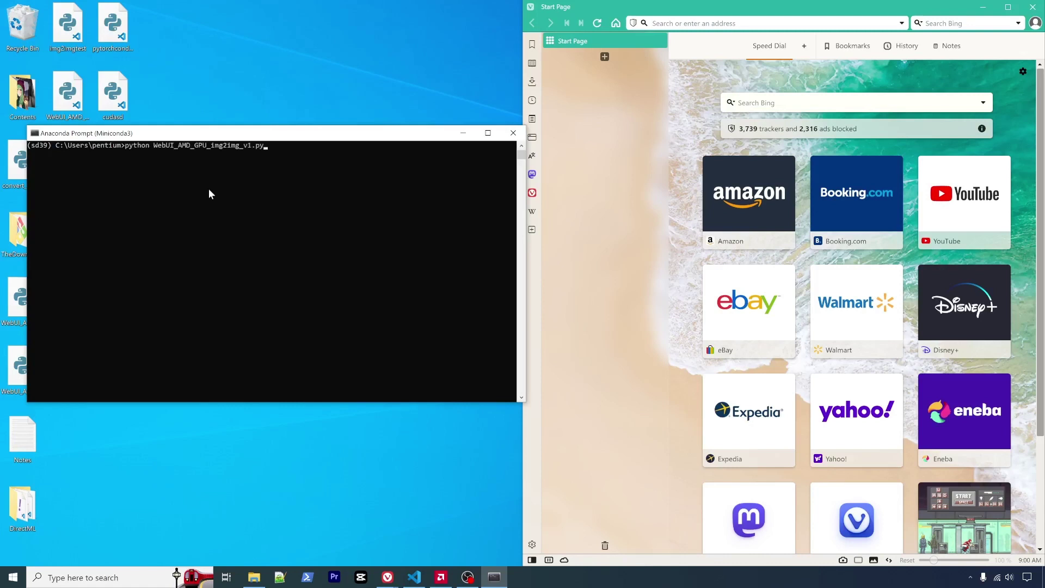
pyautogui.press('BackSpace')
pyautogui.press('BackSpace')
pyautogui.press('BackSpace')
pyautogui.press('BackSpace')
pyautogui.press('BackSpace')
pyautogui.press('BackSpace')
pyautogui.press('BackSpace')
pyautogui.press('BackSpace')
pyautogui.press('BackSpace')
pyautogui.press('BackSpace')
pyautogui.press('BackSpace')
pyautogui.press('BackSpace')
pyautogui.write('v1.py -m ""')
pyautogui.press('BackSpace')
pyautogui.write('stable_diffusion"')
pyautogui.press('Left')
pyautogui.write('_onnx')
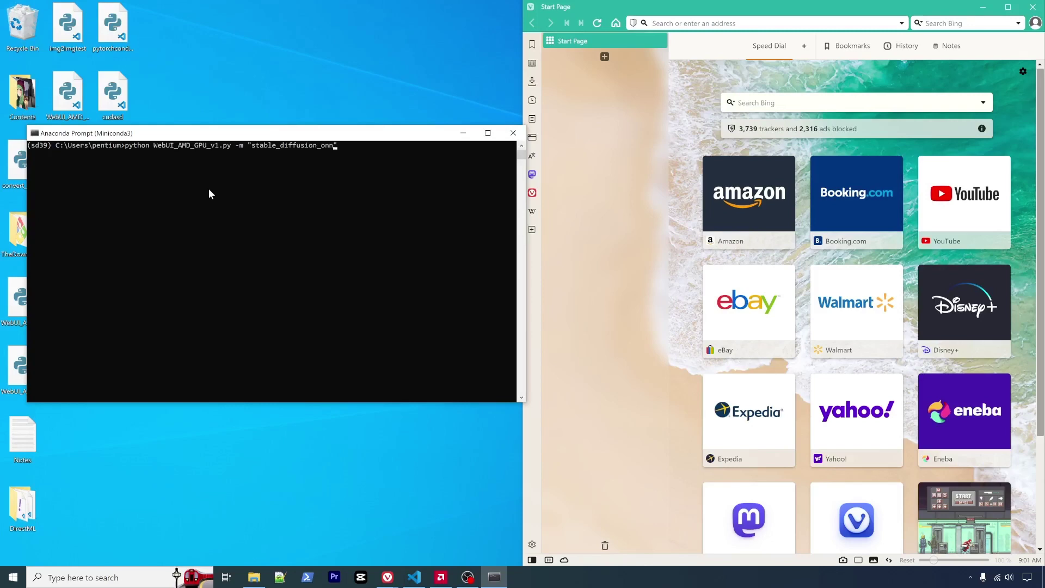
pyautogui.write('_Waifu')
# Confirm the model folder name in the user folder and prefix the model path with ./
pyautogui.click(256, 579)
pyautogui.click(256, 579)
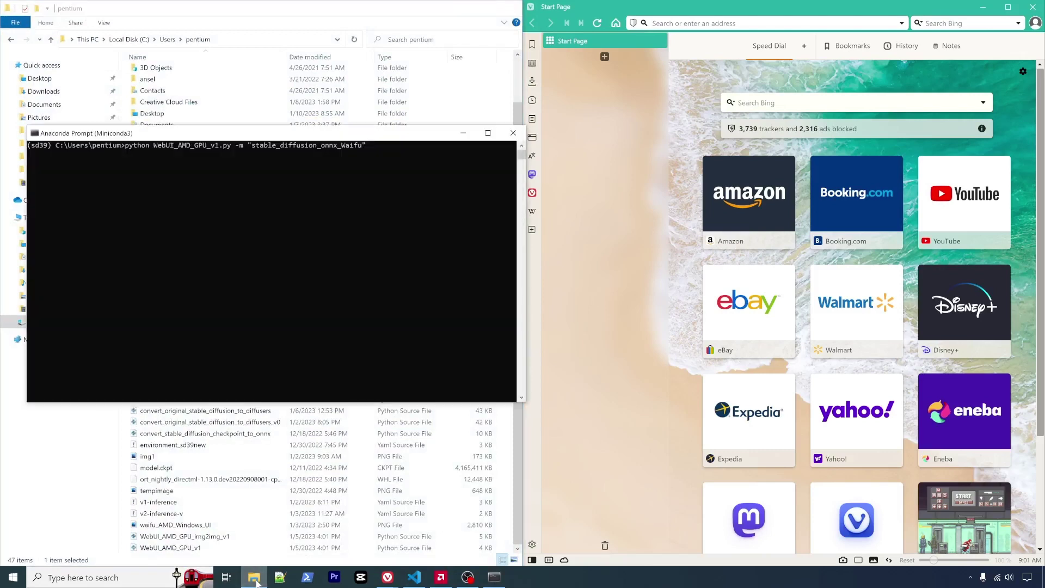
pyautogui.moveTo(372, 136); pyautogui.dragTo(363, 136)
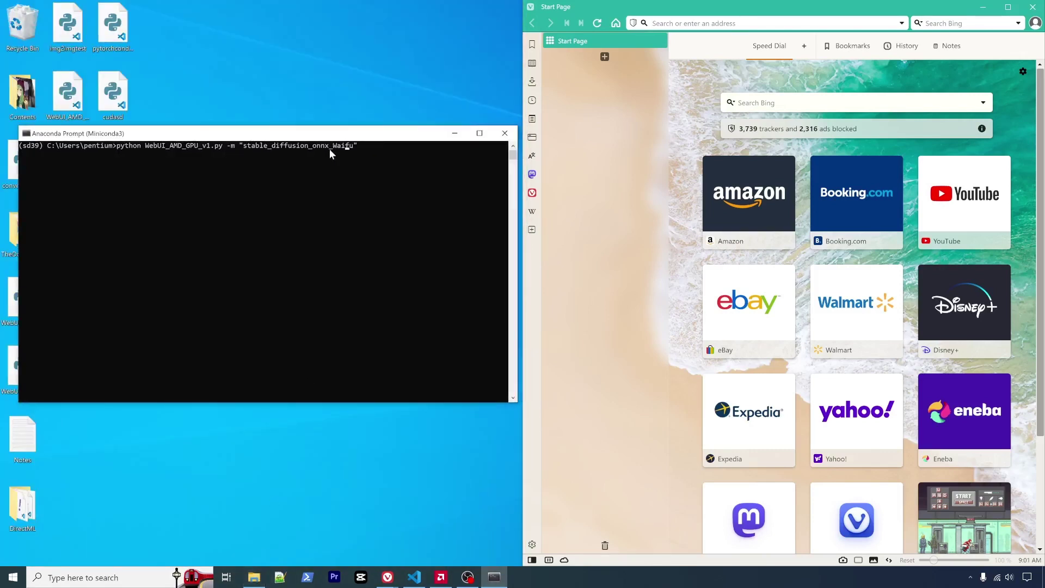
pyautogui.hotkey('ctrl', 'Left')
pyautogui.write('./')
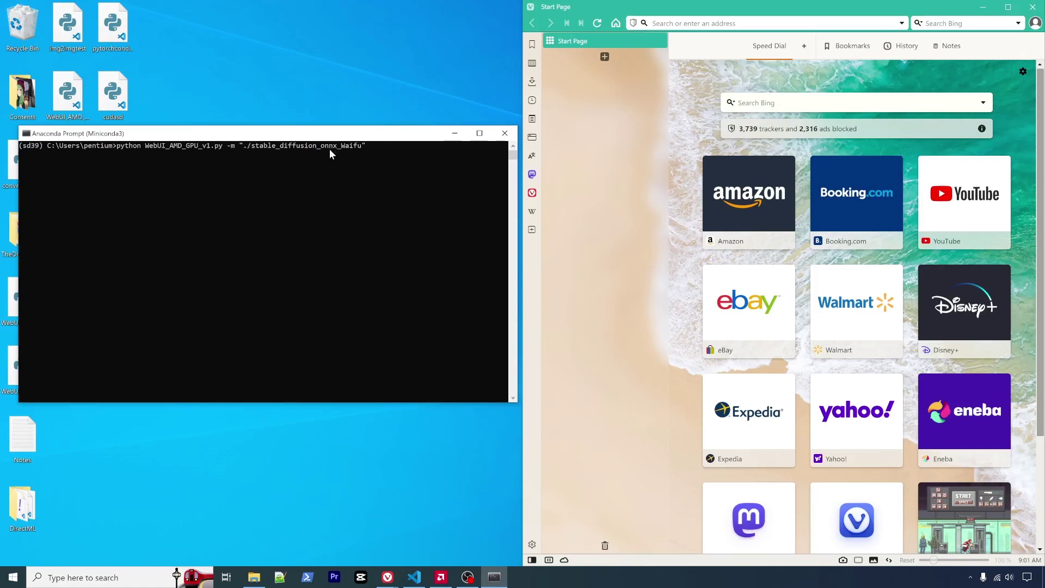
# Launch the web UI with the Waifu model and bring up AMD Software's performance metrics
pyautogui.press('Return')
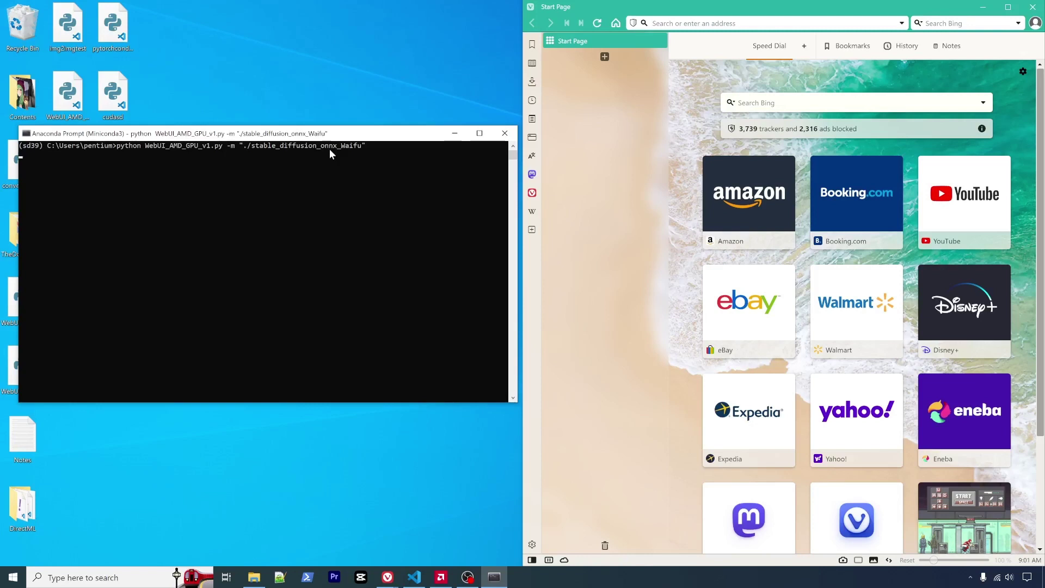
pyautogui.moveTo(339, 137); pyautogui.dragTo(342, 15)
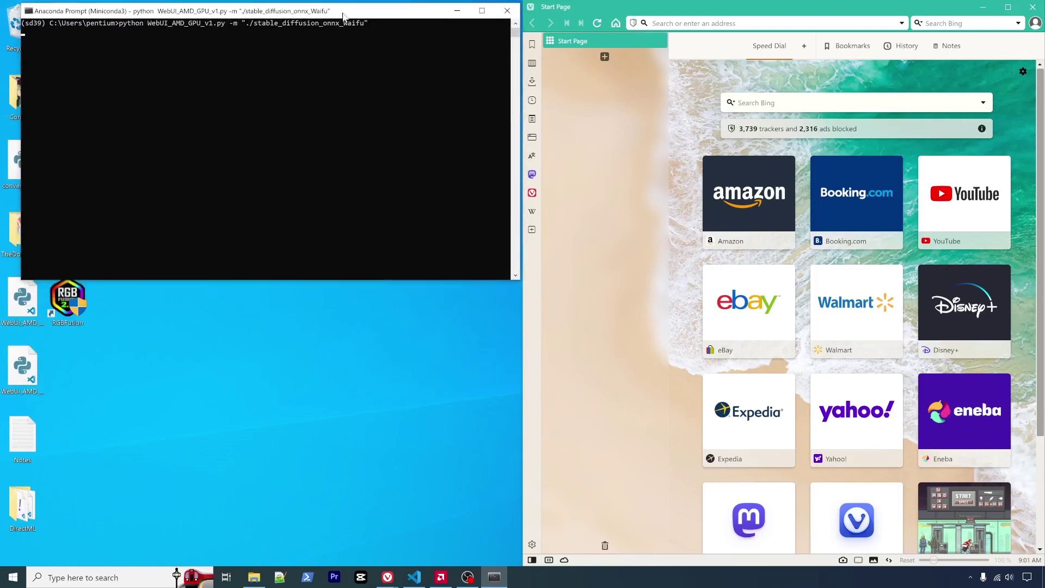
pyautogui.click(440, 578)
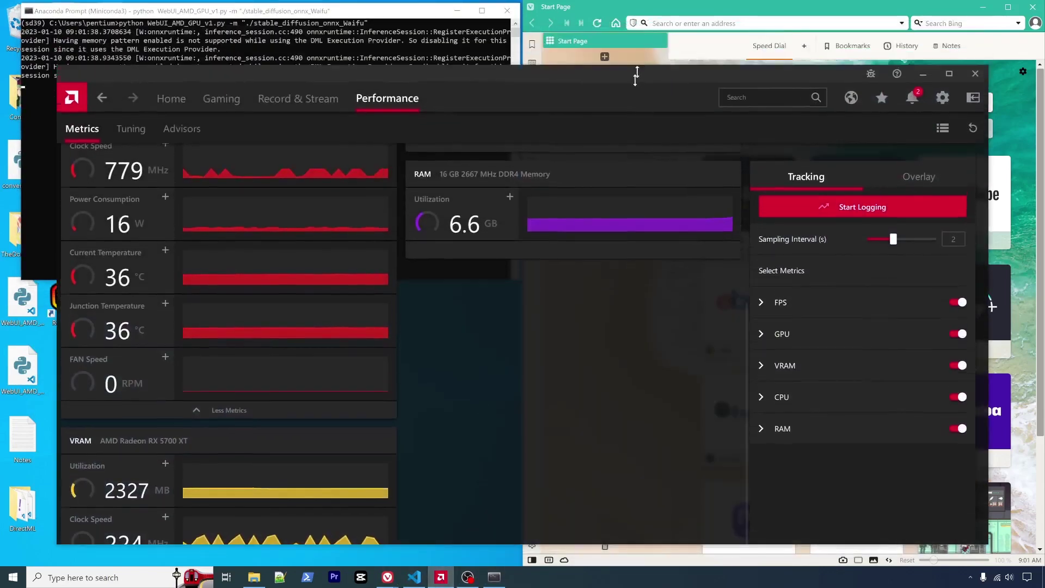
# Resize the AMD Software window so the GPU, VRAM, CPU and RAM metrics sit beside the browser
pyautogui.moveTo(636, 76); pyautogui.dragTo(562, 243)
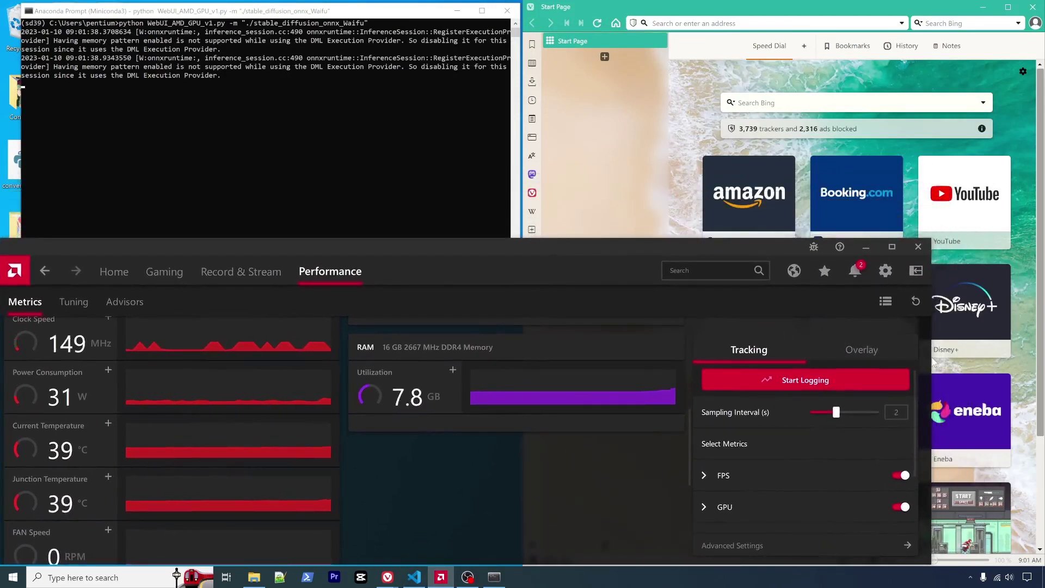
pyautogui.scroll(4, 452, 406)
pyautogui.scroll(-5, 461, 414)
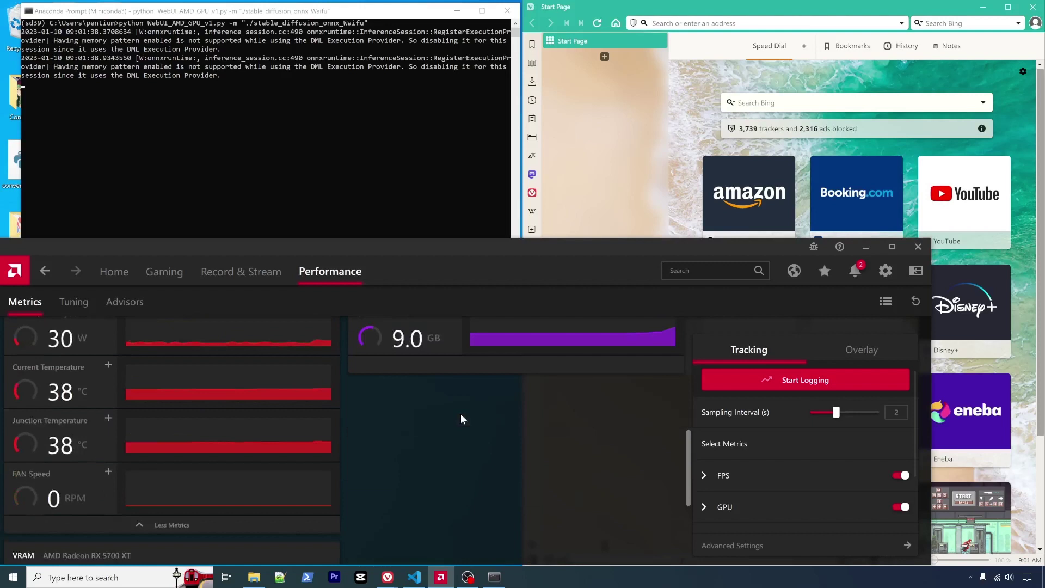
pyautogui.scroll(3, 460, 414)
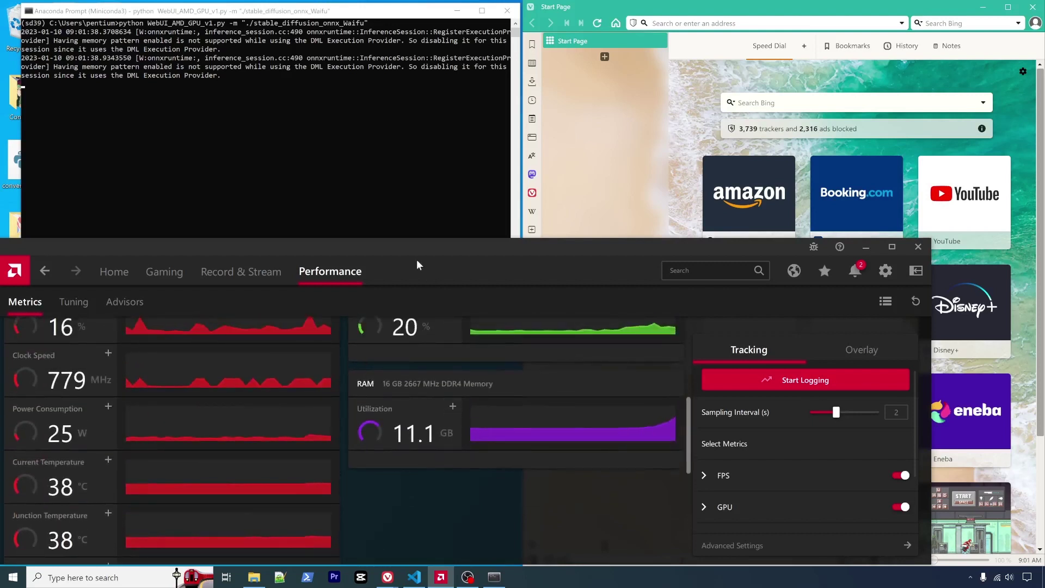
pyautogui.moveTo(359, 238); pyautogui.dragTo(384, 120)
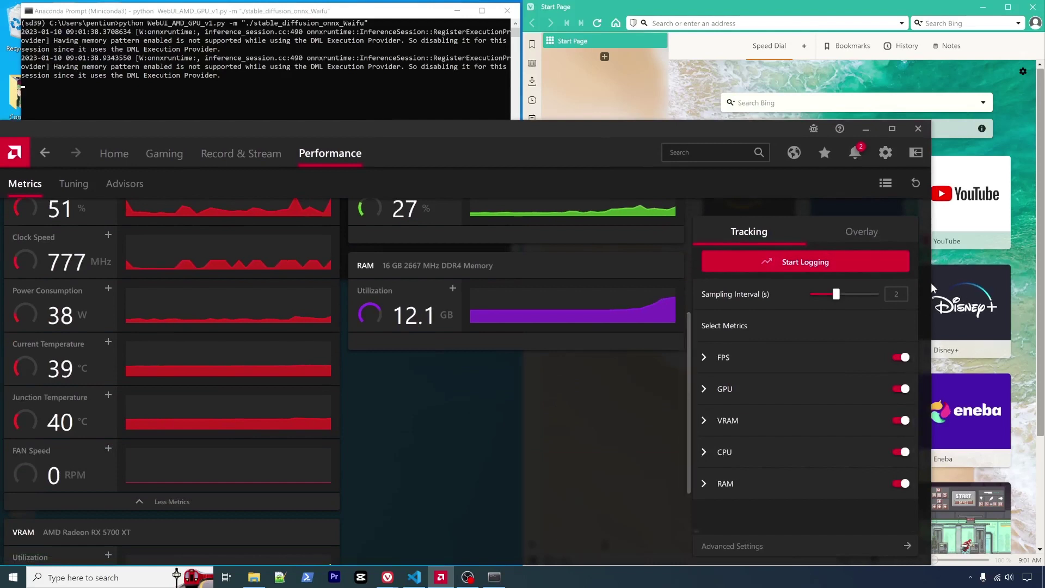
pyautogui.moveTo(927, 283); pyautogui.dragTo(697, 283)
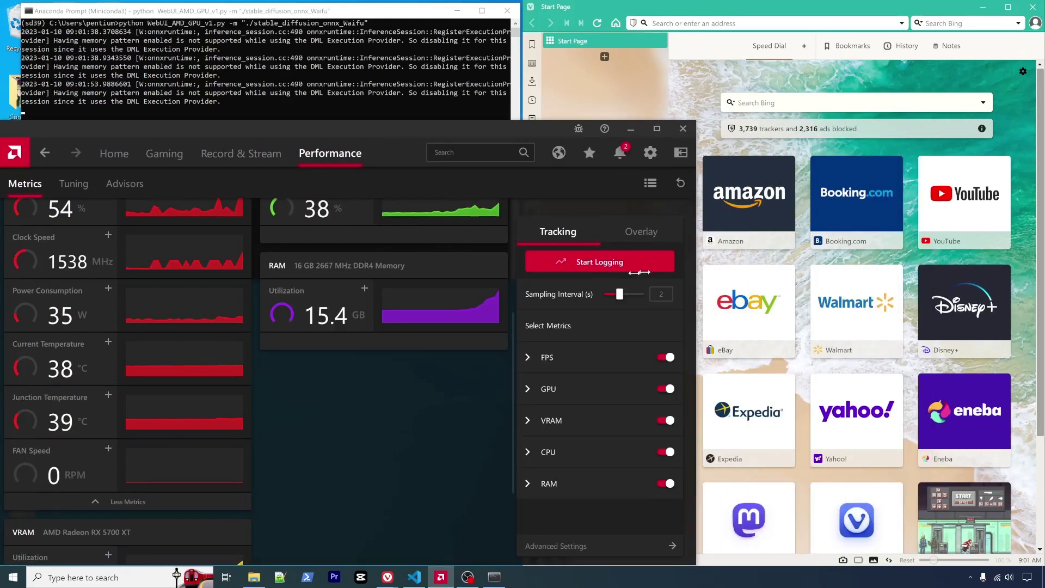
pyautogui.scroll(3, 275, 423)
pyautogui.scroll(-2, 341, 291)
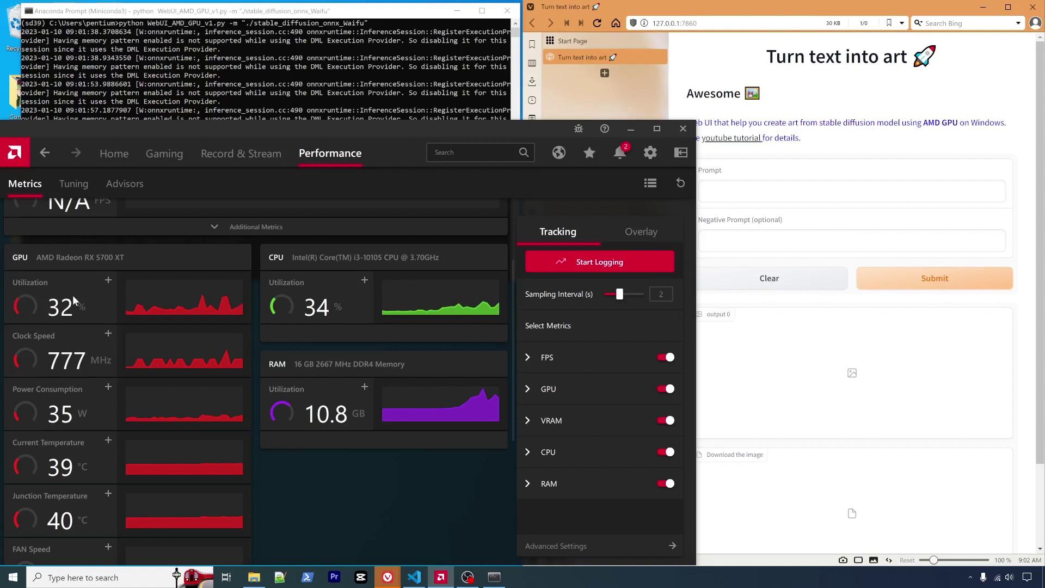
# Check VRAM in the AMD metrics, then bring Vivaldi's 'Turn text into art' page forward
pyautogui.scroll(-3, 93, 454)
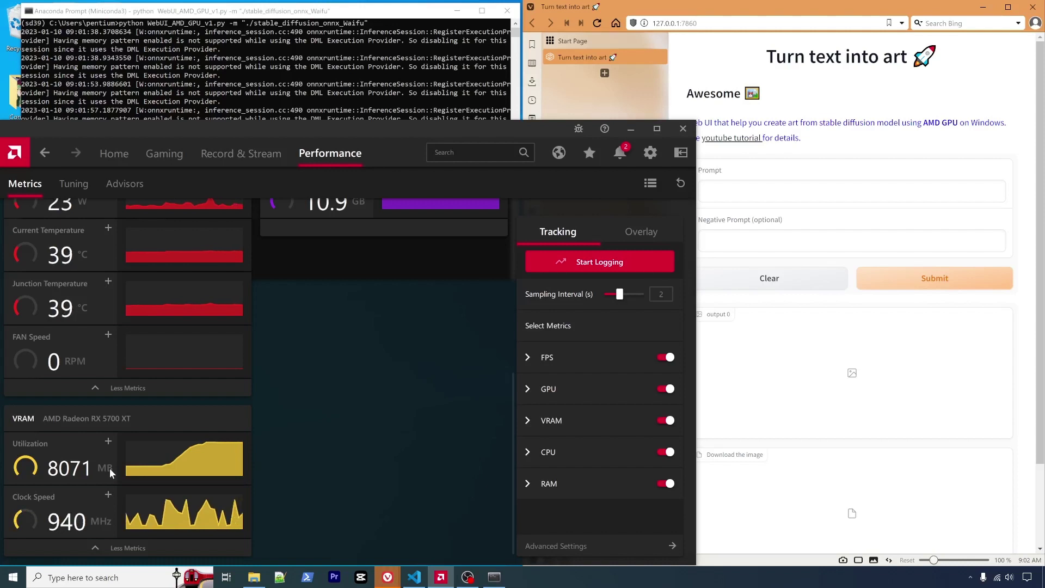
pyautogui.scroll(5, 131, 471)
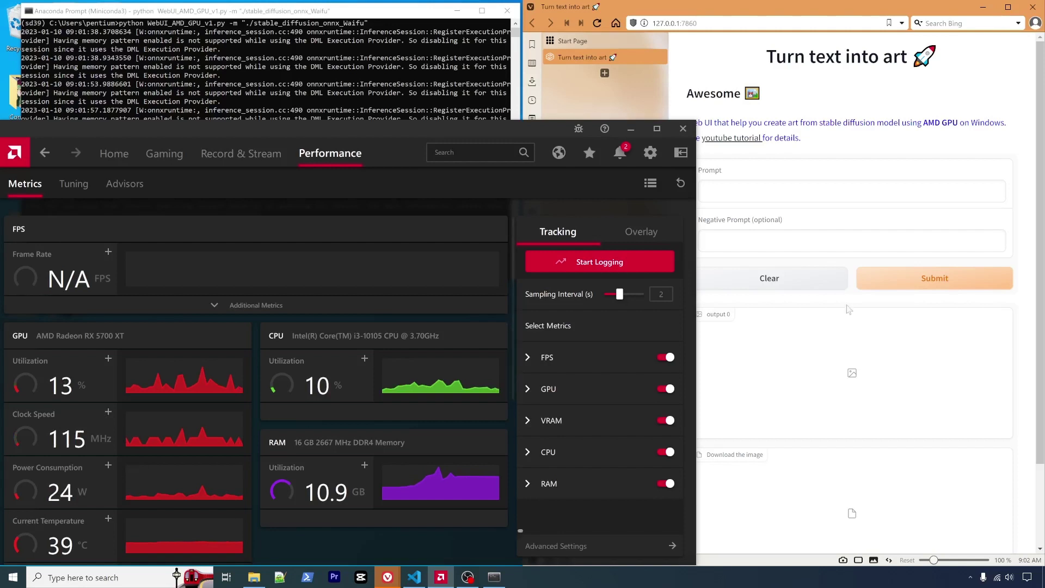
pyautogui.hotkey('alt', 'Tab')
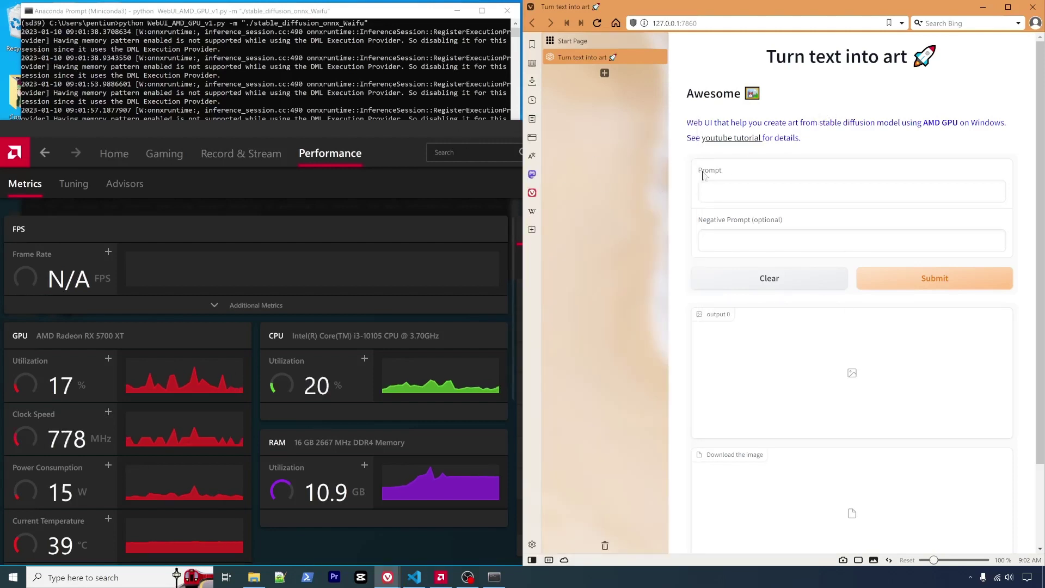
# Copy the 'masterpiece, best quality, 1girl, green hair' tag list from line 24 of cudasd.py
pyautogui.scroll(-2, 795, 318)
pyautogui.scroll(2, 823, 385)
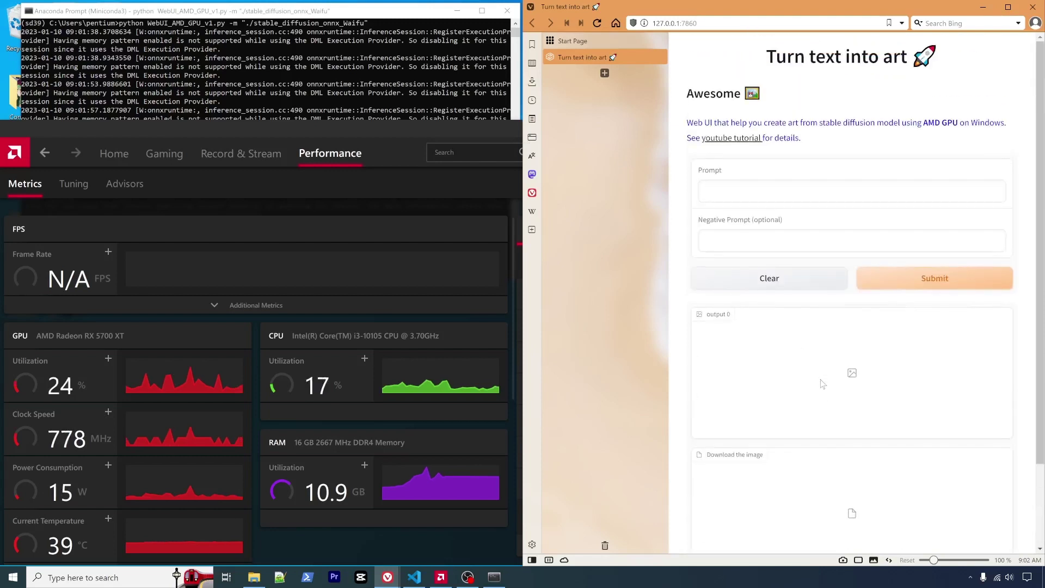
pyautogui.click(704, 191)
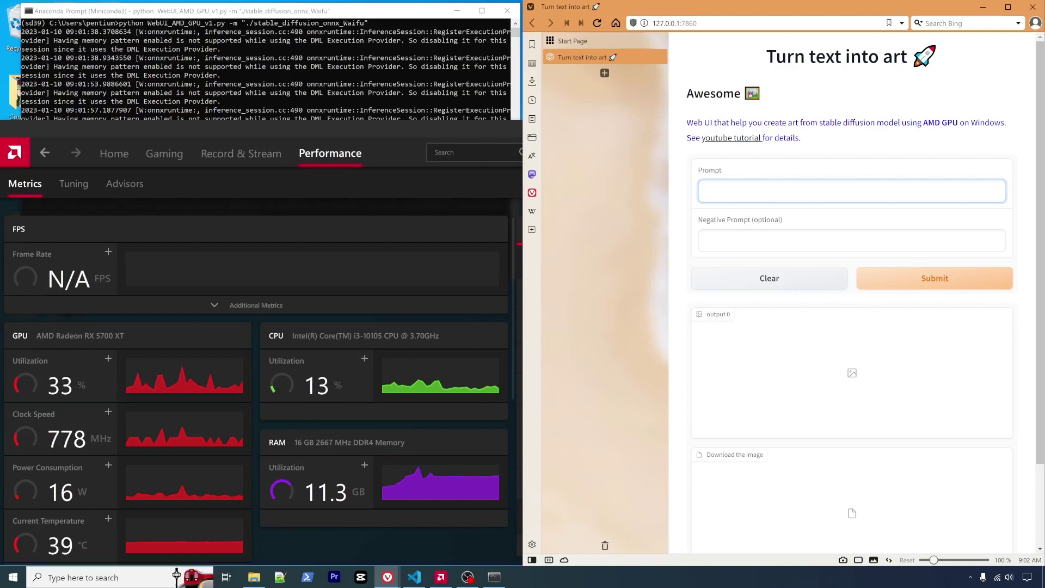
pyautogui.click(416, 577)
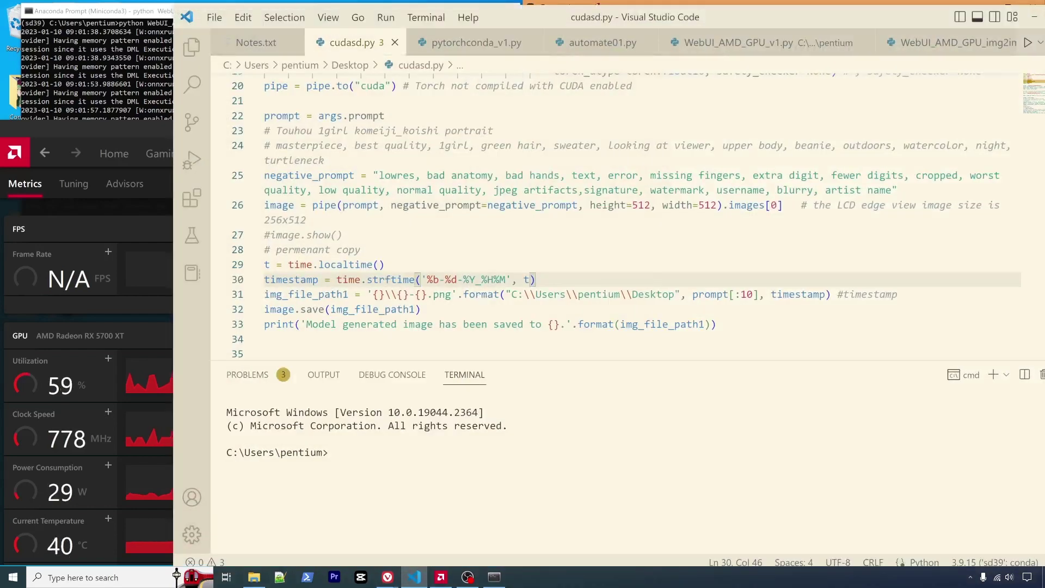
pyautogui.moveTo(325, 160); pyautogui.dragTo(274, 146)
pyautogui.hotkey('ctrl', 'c')
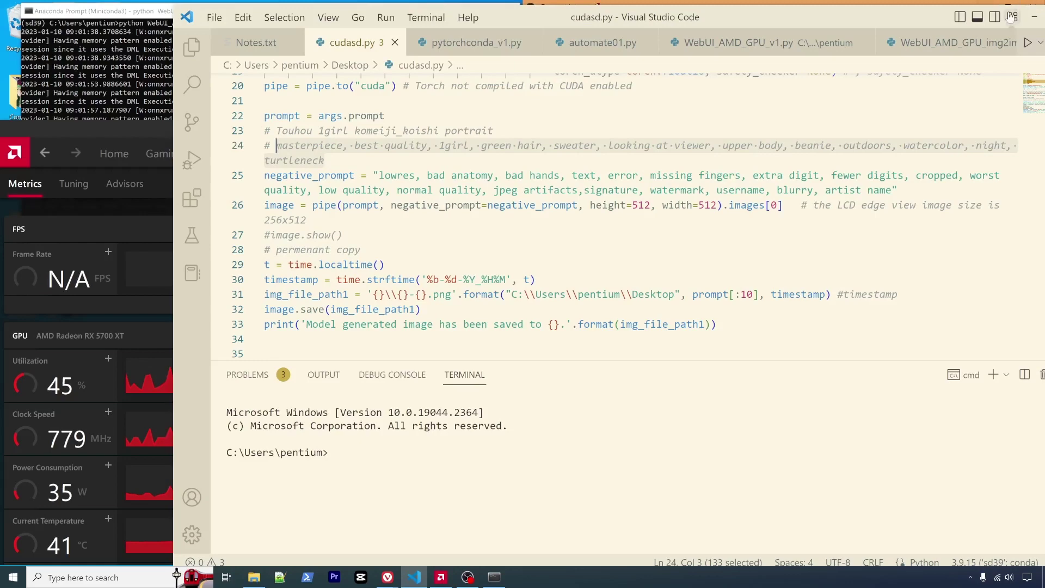
# Paste the masterpiece, green hair, beanie tag list into the Prompt box and submit it
pyautogui.click(1035, 17)
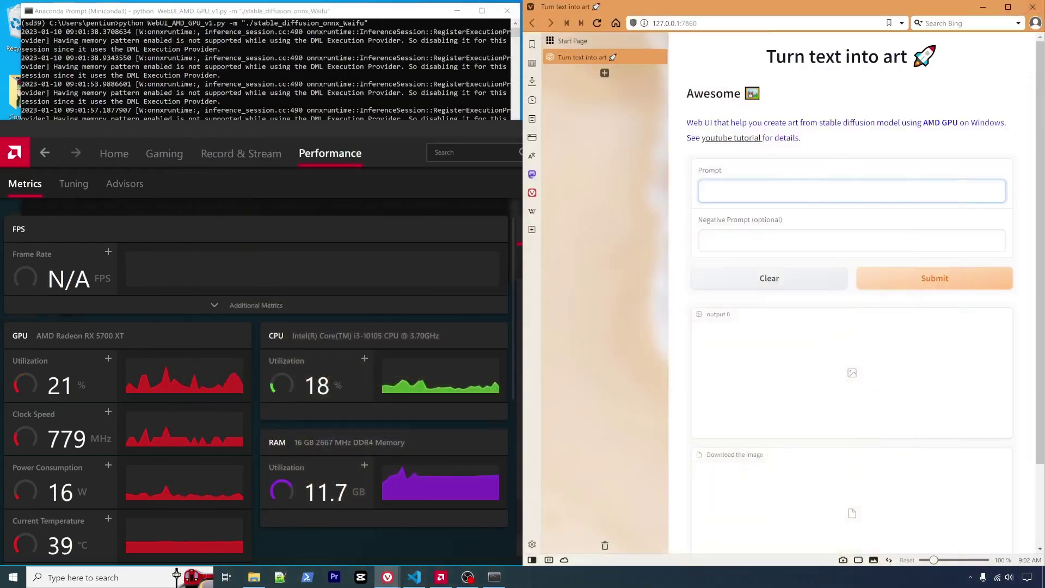
pyautogui.hotkey('ctrl', 'v')
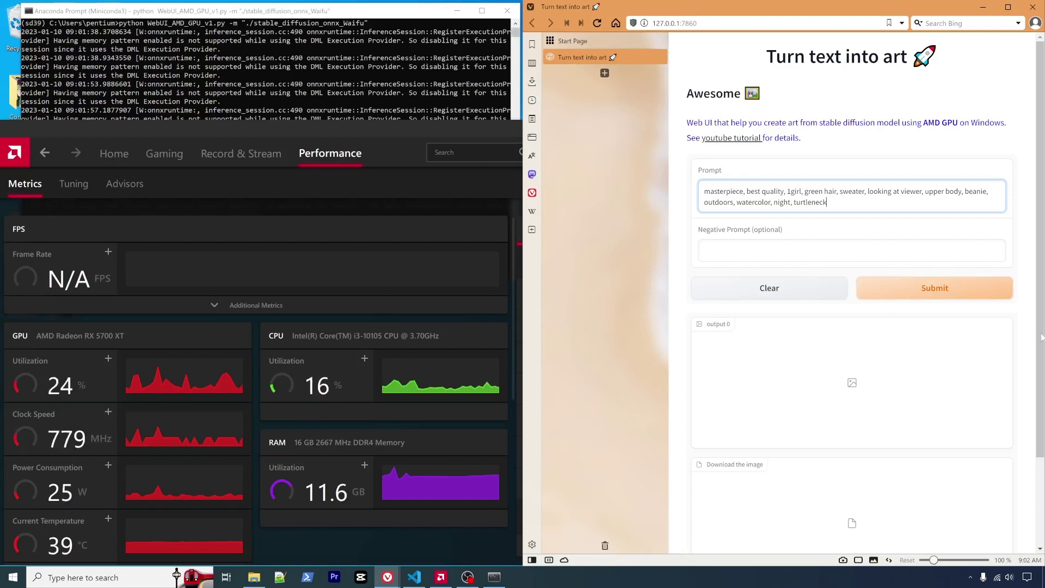
pyautogui.click(963, 301)
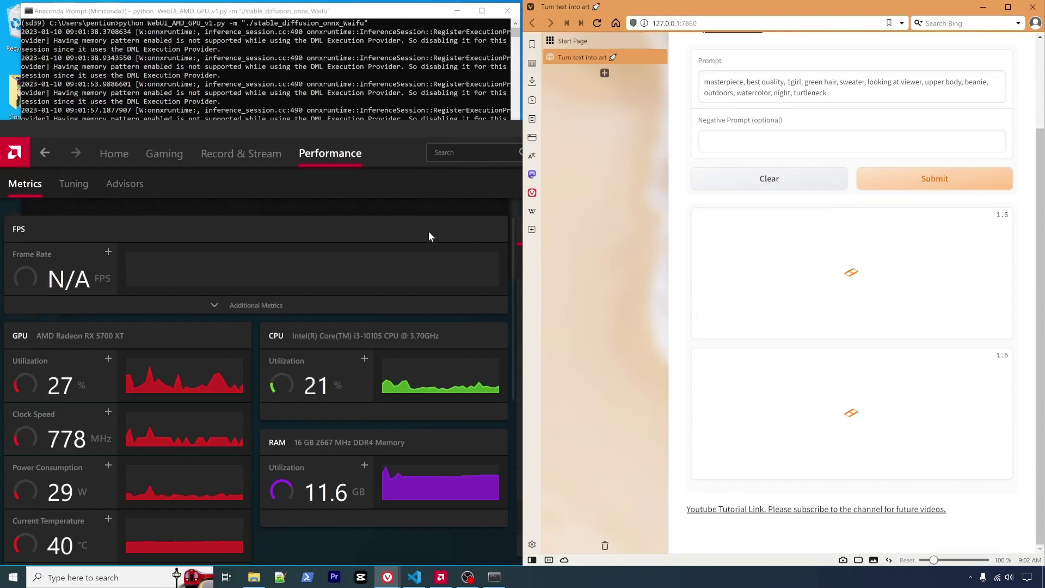
# Show the Anaconda progress log above the AMD metrics tracking the RX 5700 XT's load
pyautogui.click(306, 16)
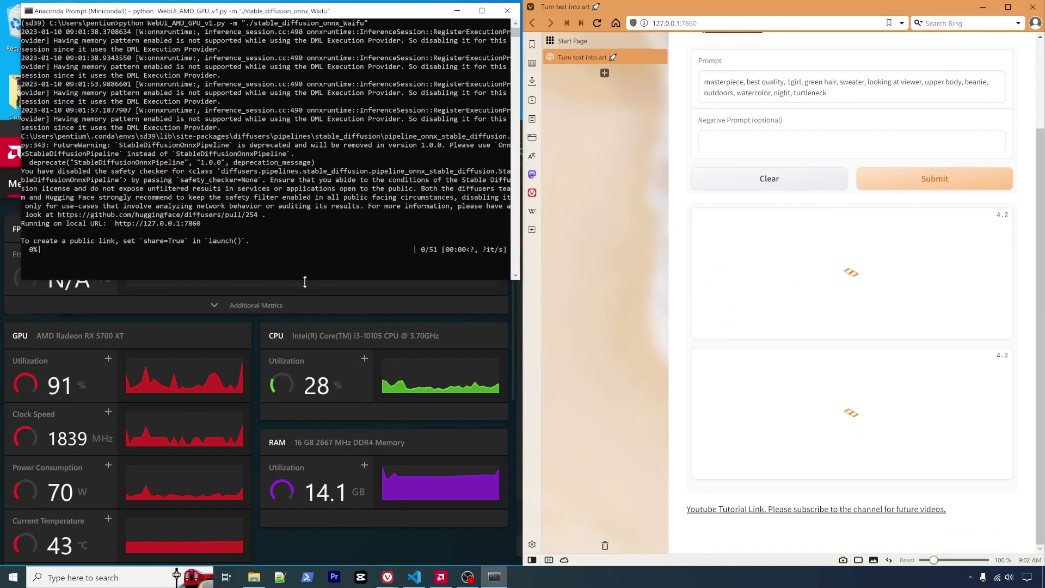
pyautogui.moveTo(305, 282); pyautogui.dragTo(326, 121)
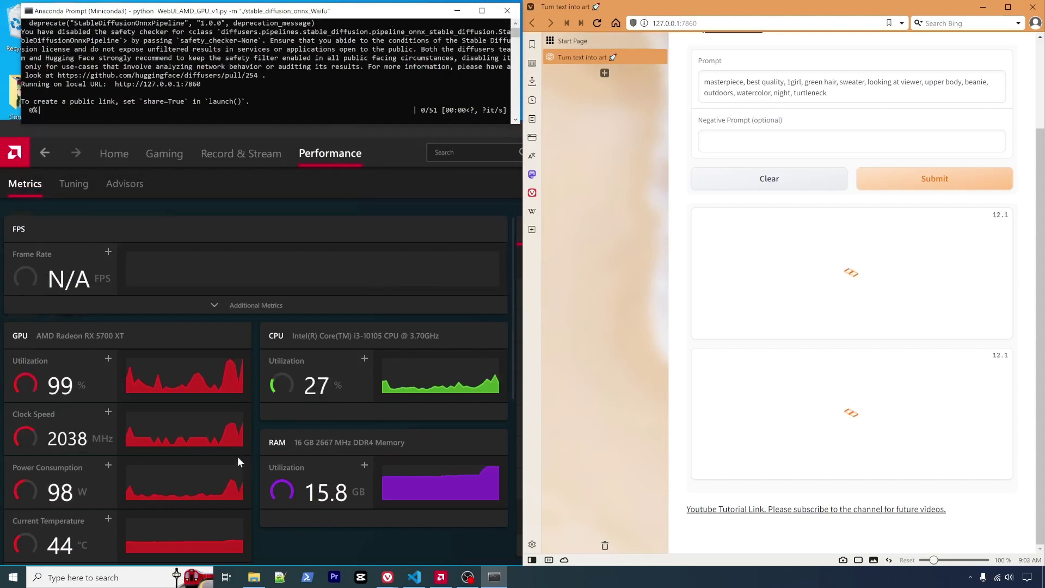
pyautogui.scroll(-5, 99, 367)
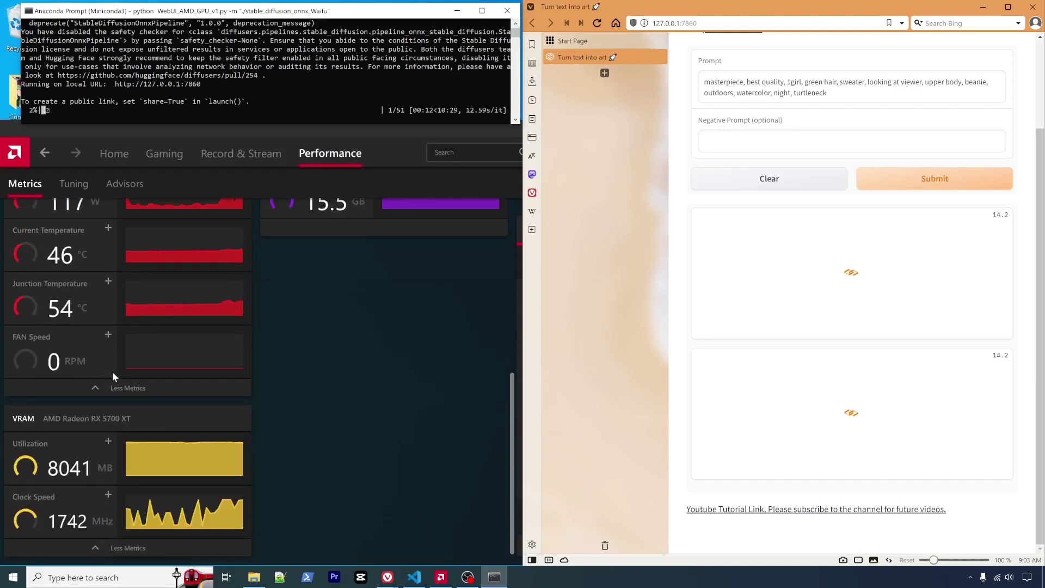
pyautogui.scroll(5, 132, 400)
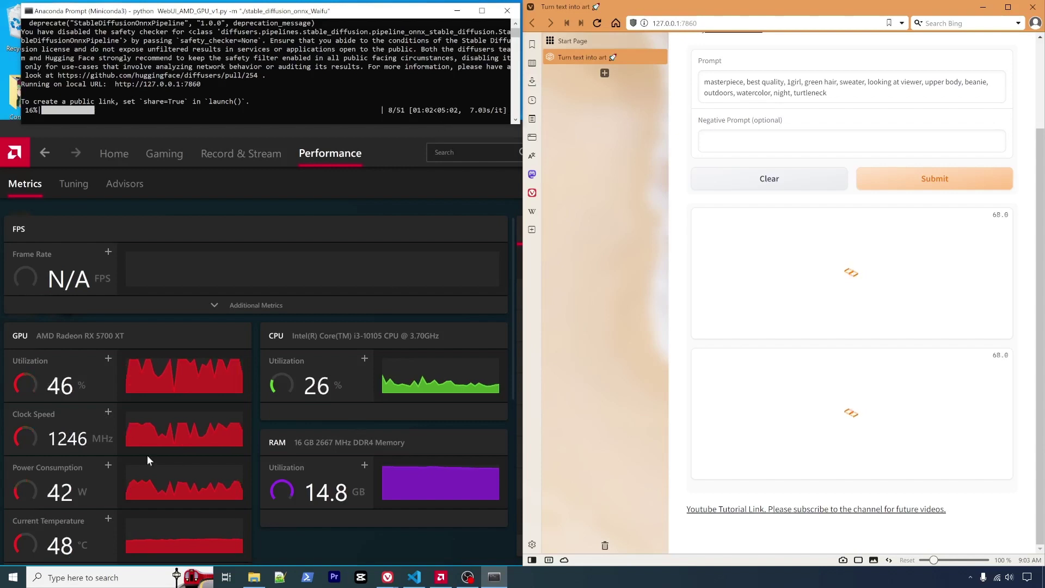
# Scroll through the AMD metrics panel while generation runs to 51/51 steps
pyautogui.scroll(-5, 147, 455)
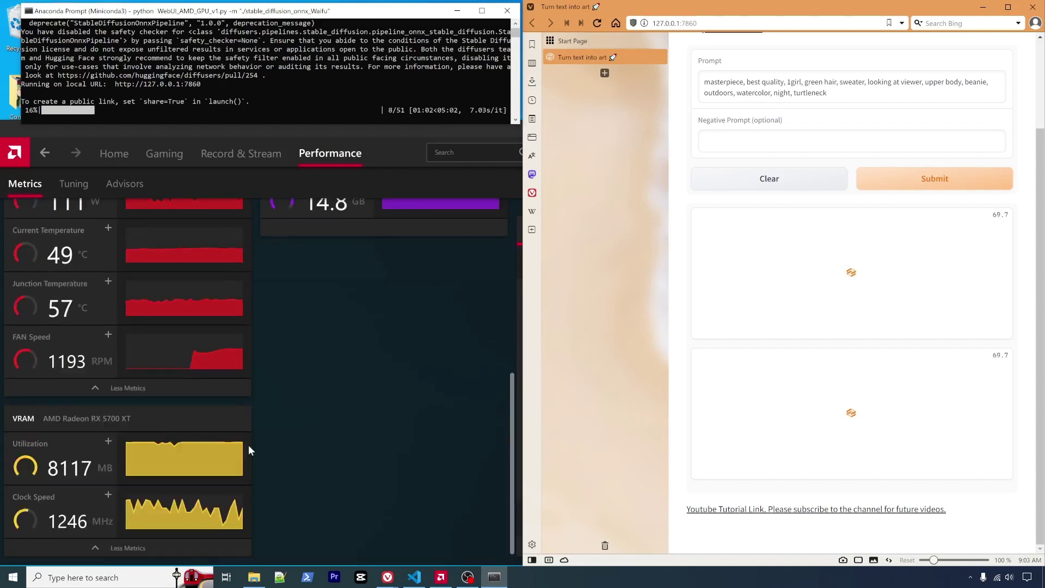
pyautogui.scroll(5, 248, 445)
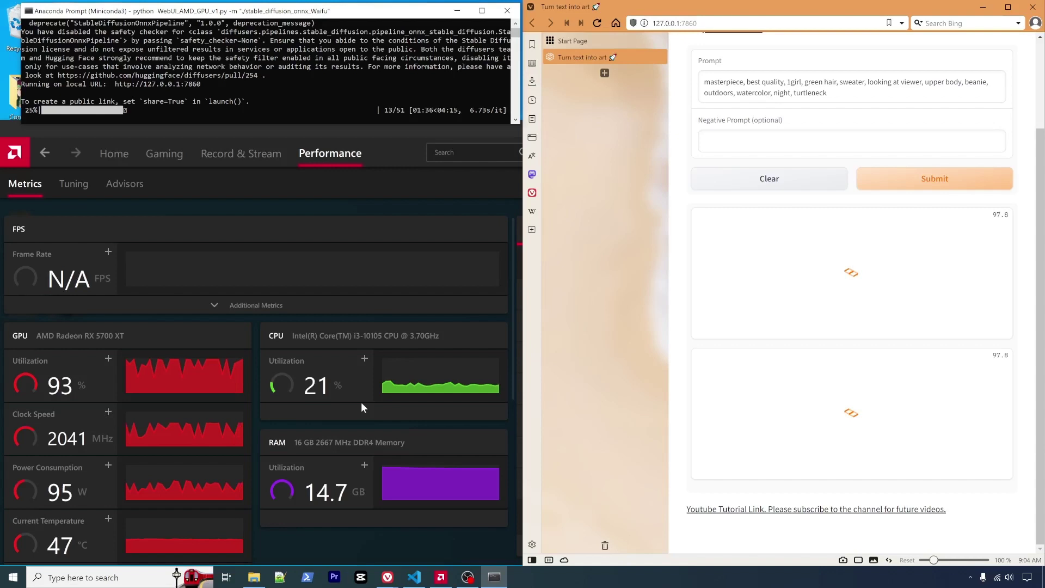
pyautogui.scroll(-1, 361, 403)
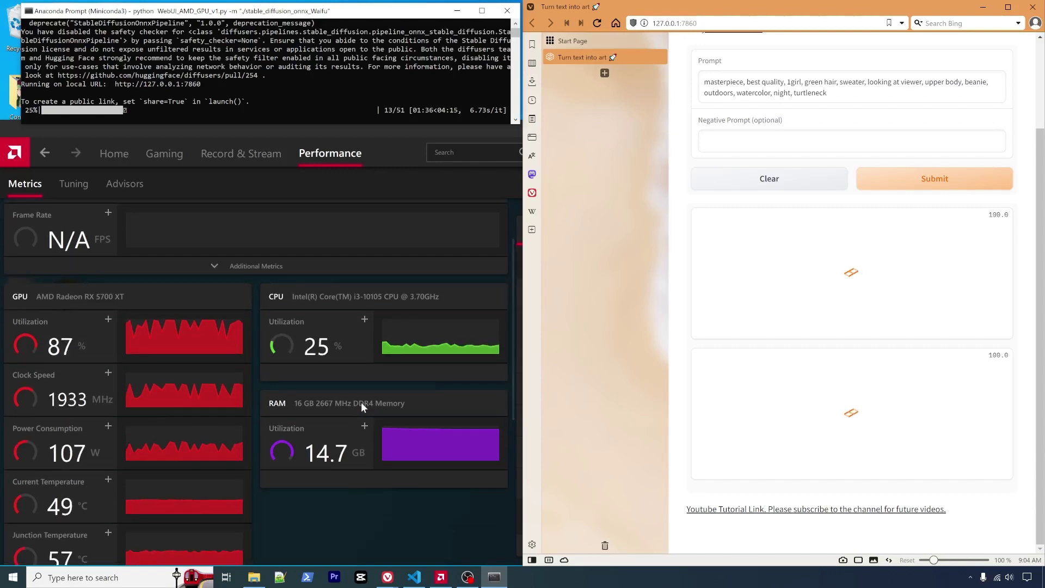
pyautogui.scroll(1, 361, 402)
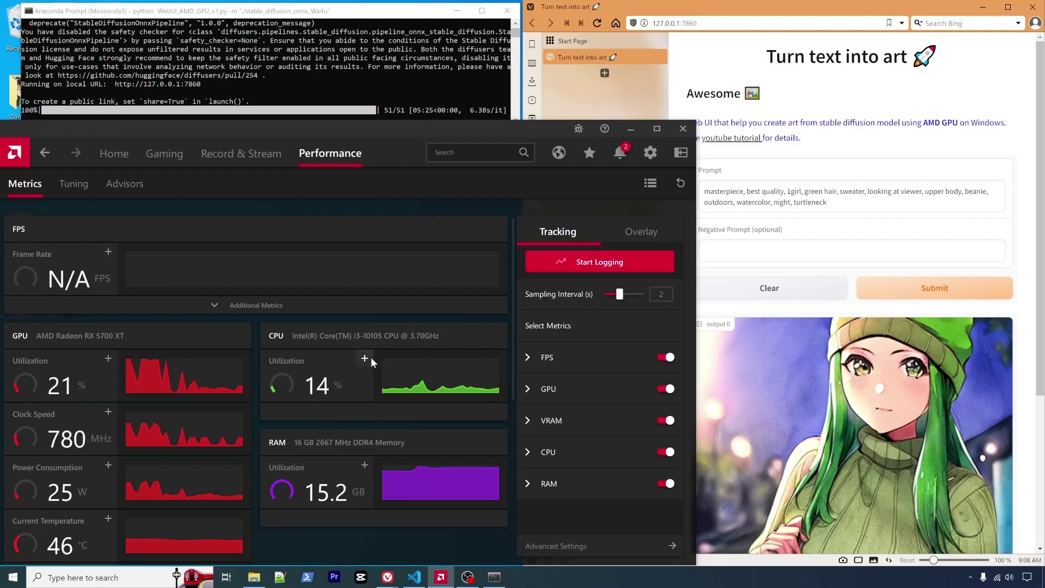
pyautogui.scroll(-5, 370, 357)
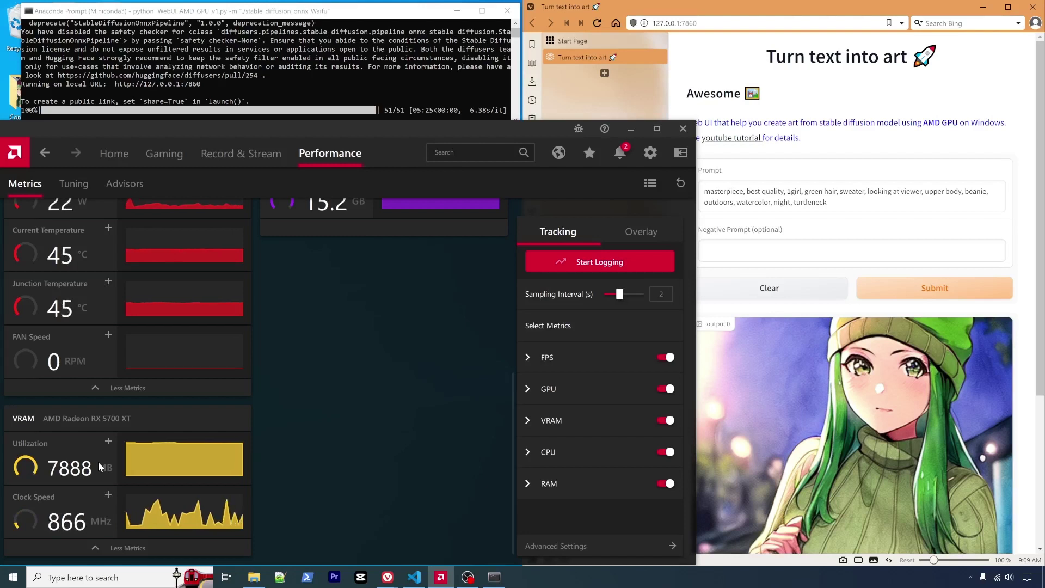
pyautogui.scroll(5, 114, 455)
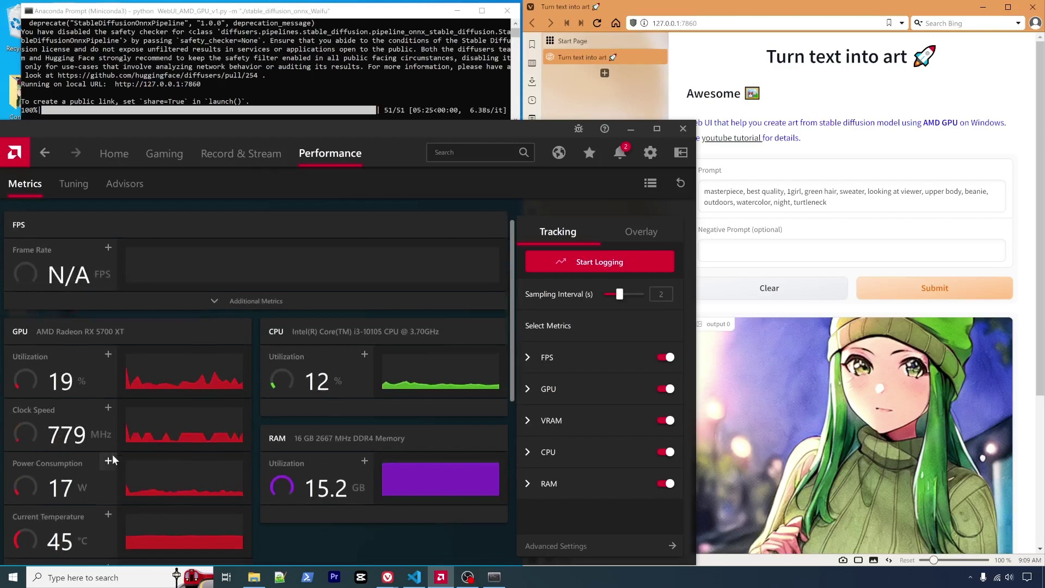
pyautogui.scroll(-5, 112, 454)
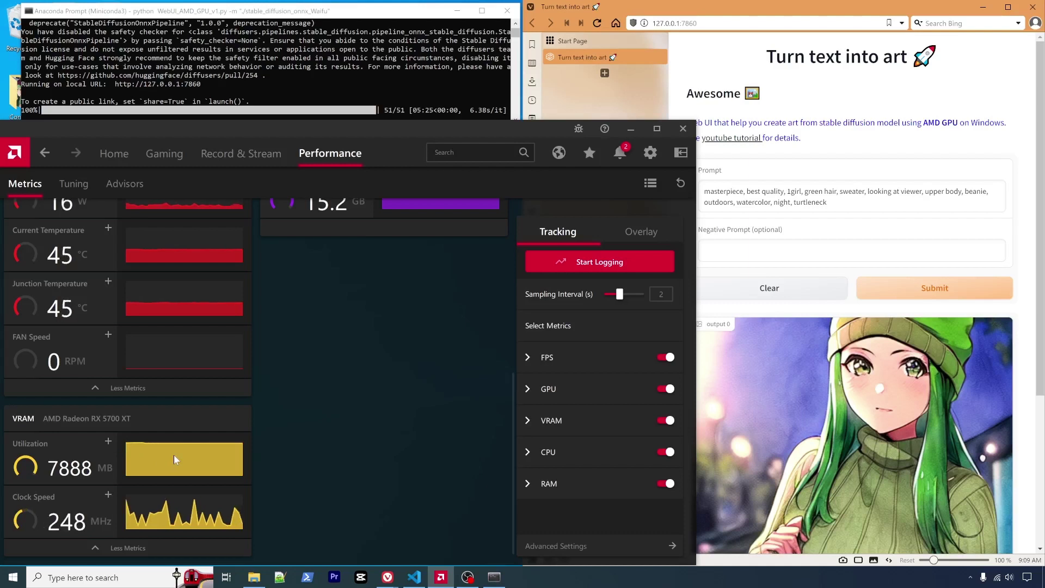
pyautogui.scroll(4, 174, 458)
pyautogui.scroll(2, 174, 460)
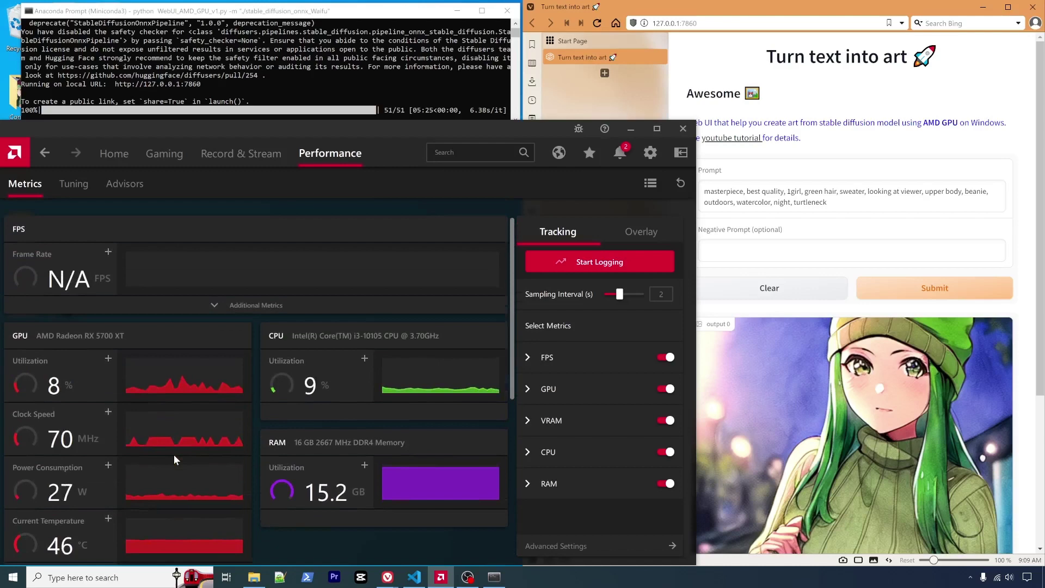
pyautogui.scroll(-5, 174, 455)
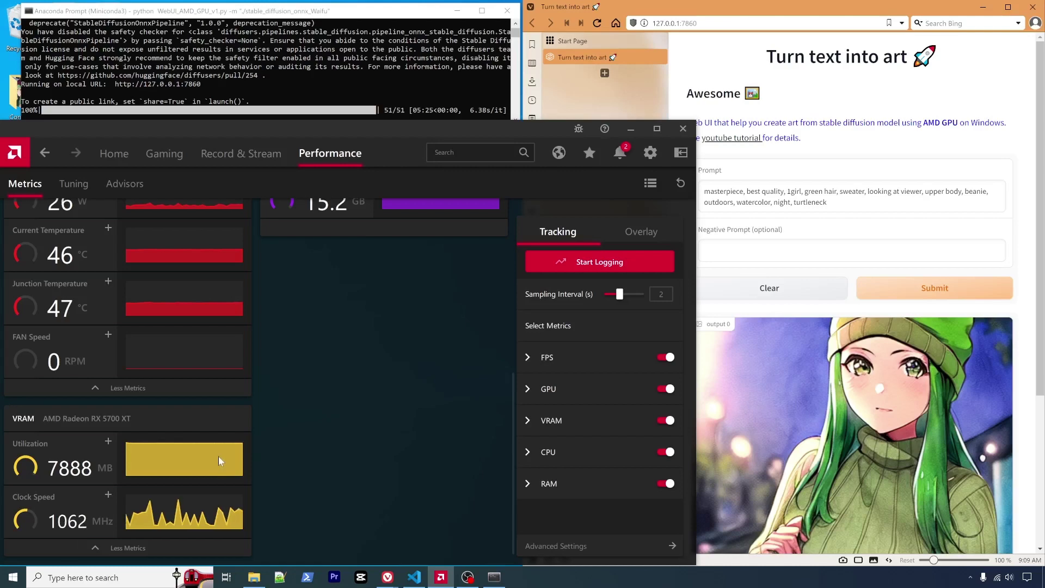
pyautogui.scroll(5, 218, 456)
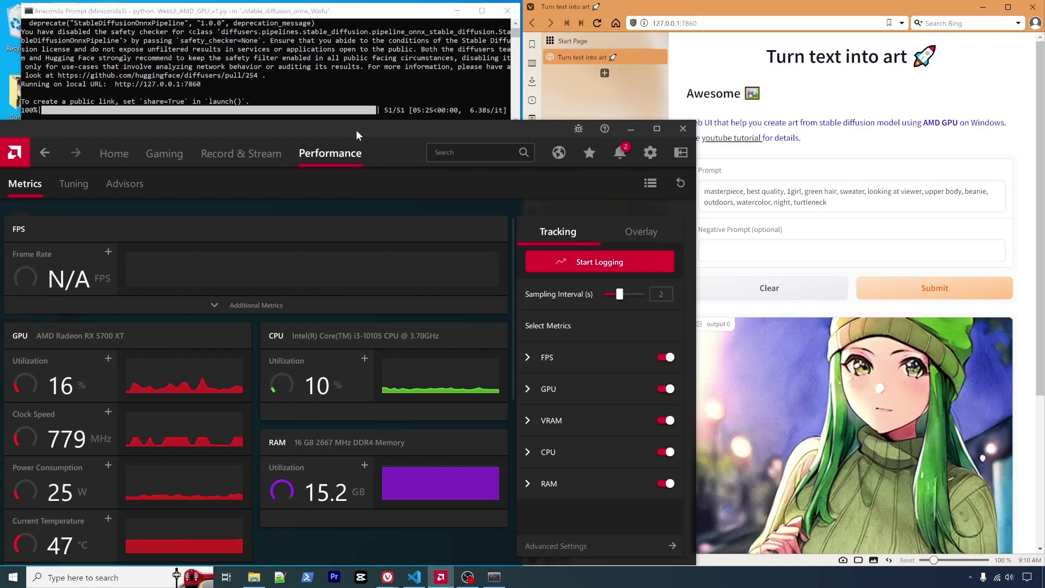
# Scroll down to show the finished image and its masterpiec.png download (499.9 KB)
pyautogui.scroll(-4, 1027, 327)
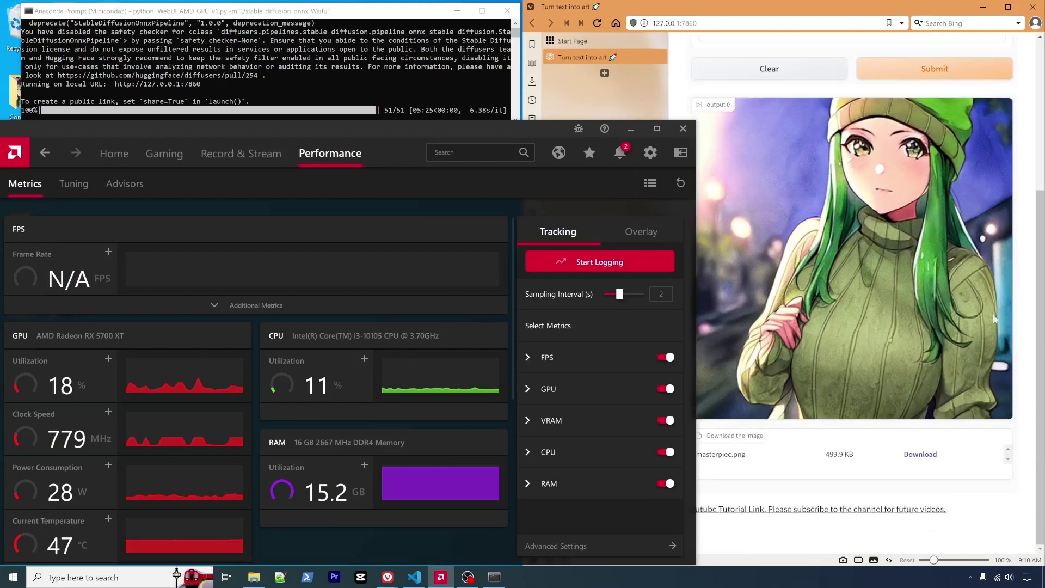